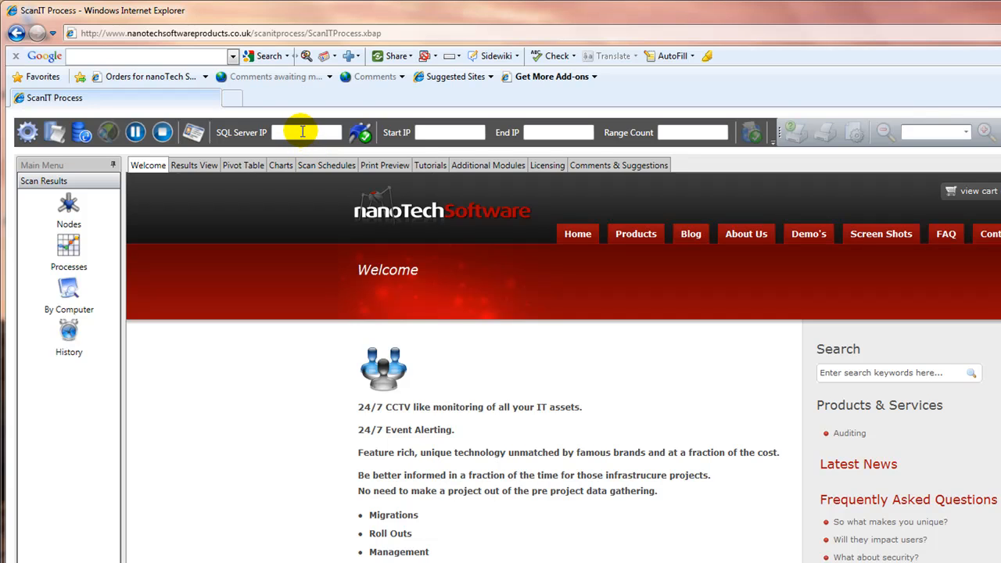
Set the SQL Server IP to 192.168.1.2 and connect to the server
{"action": "left_click", "coordinate": [303, 130]}
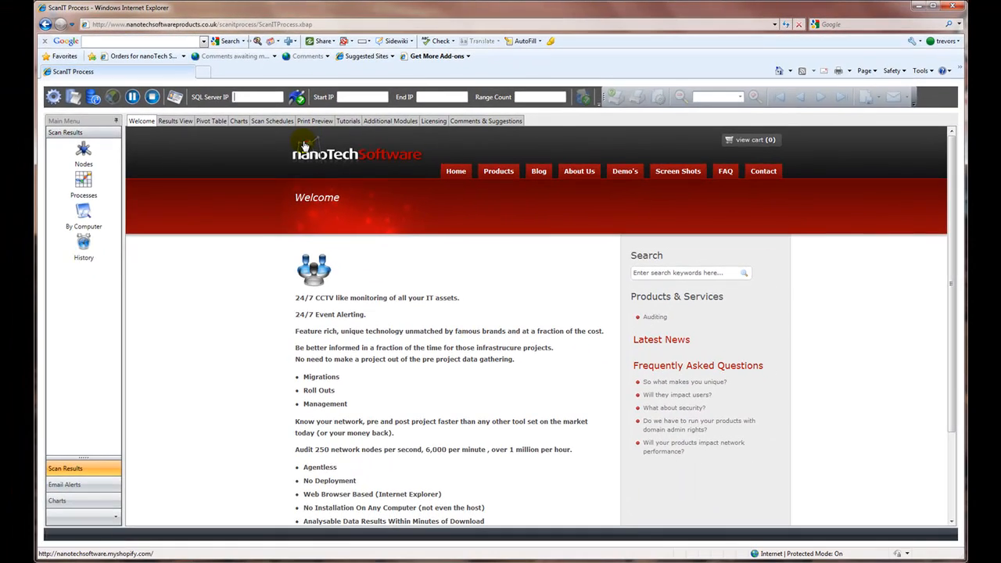
{"action": "type", "text": "8.1.2"}
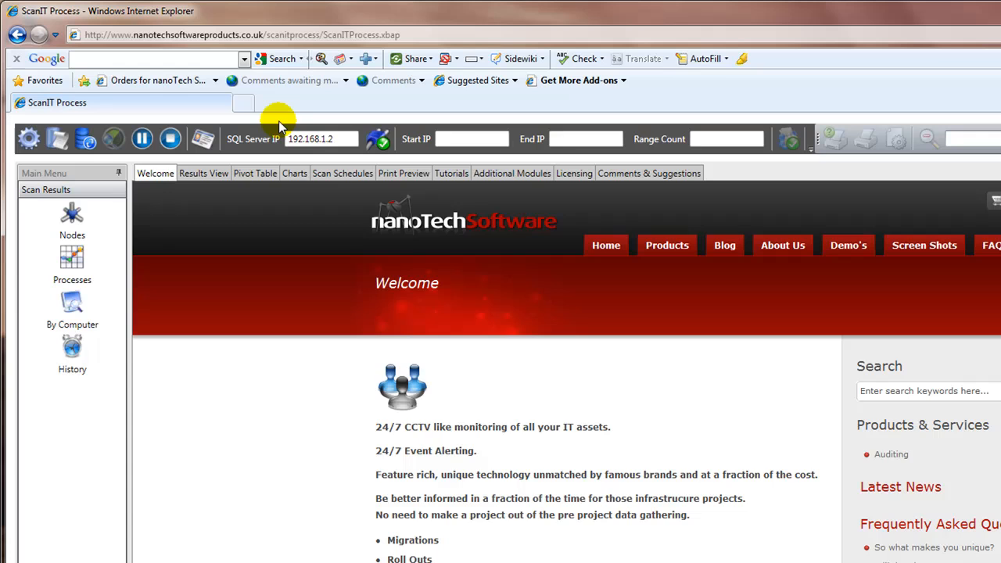
{"action": "left_click", "coordinate": [379, 139]}
{"action": "left_click", "coordinate": [666, 516]}
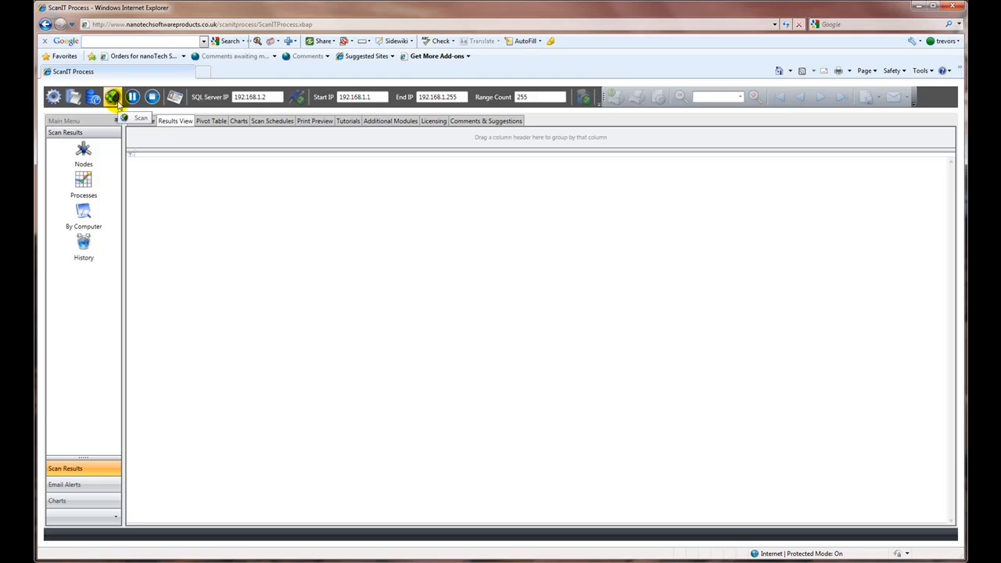
Scan the IP range 192.168.1.1 to 192.168.1.255 and list the discovered nodes
{"action": "left_click", "coordinate": [113, 97]}
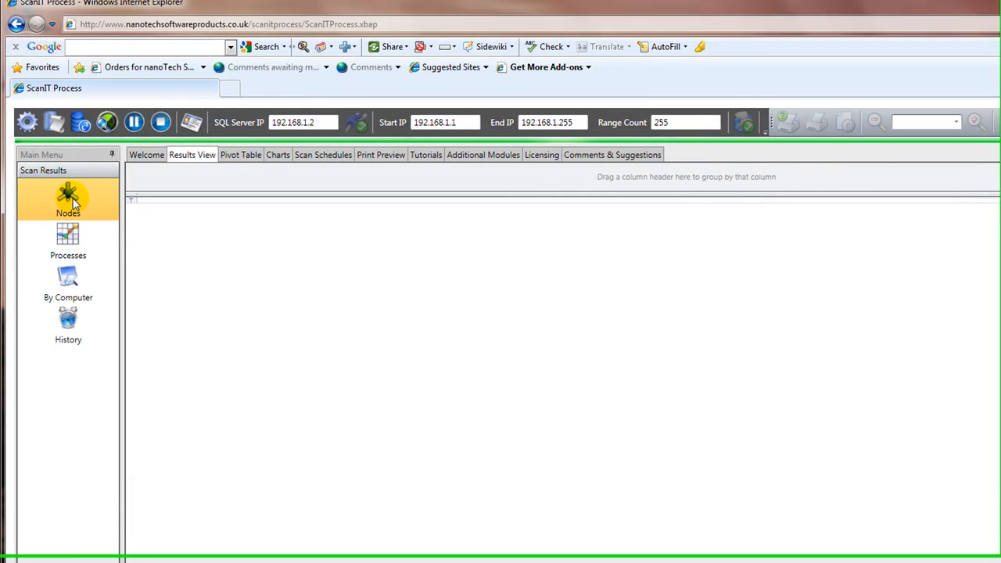
{"action": "left_click", "coordinate": [72, 202]}
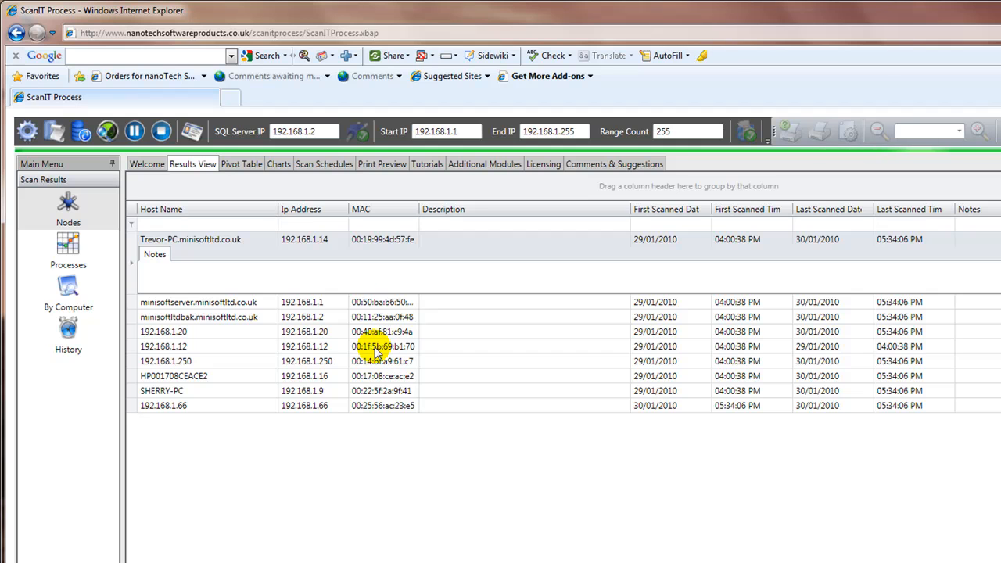
List the scanned processes and show the computers on which DNS.EXE was found
{"action": "left_click", "coordinate": [72, 255]}
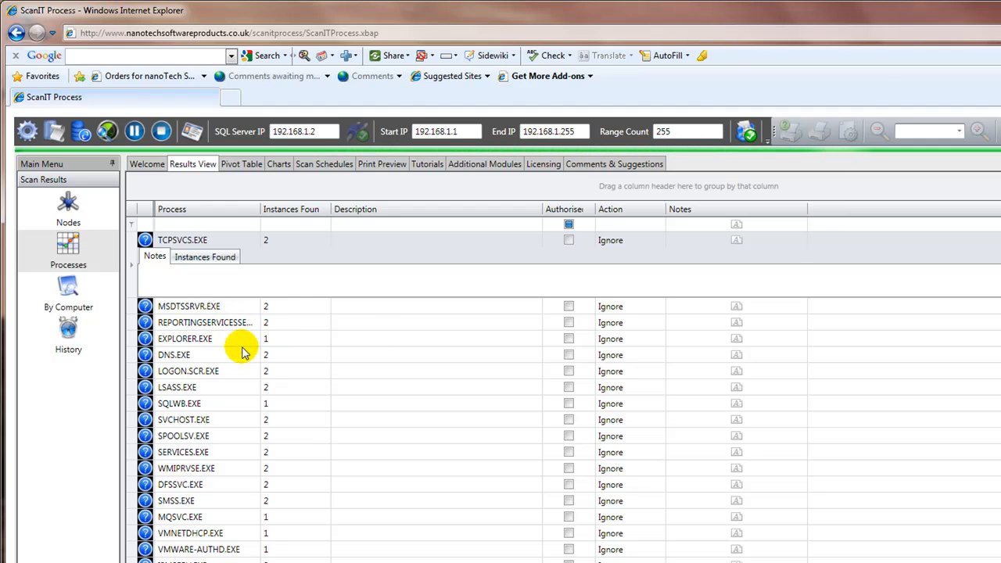
{"action": "left_click", "coordinate": [192, 357]}
{"action": "left_click", "coordinate": [208, 322]}
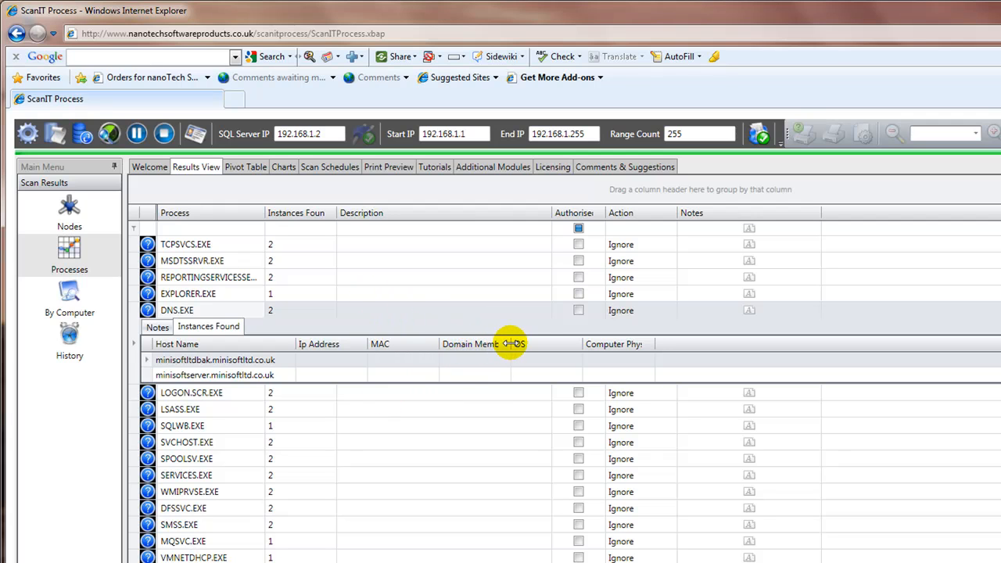
Widen the Domain Member Type and Computer Physical columns of the DNS.EXE instances table to show their full headings
{"action": "left_click_drag", "start_coordinate": [513, 343], "coordinate": [541, 343]}
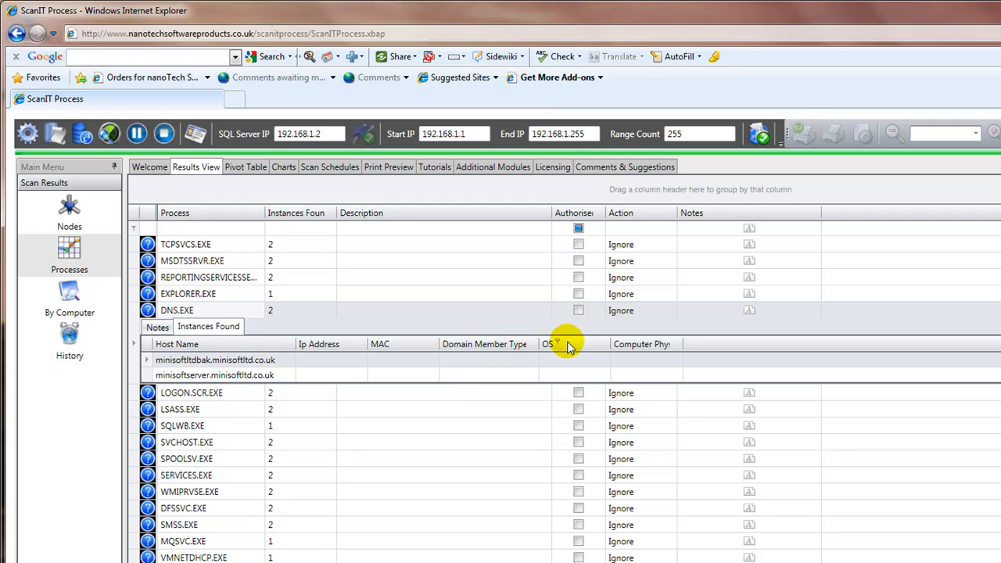
{"action": "left_click_drag", "start_coordinate": [682, 345], "coordinate": [699, 345]}
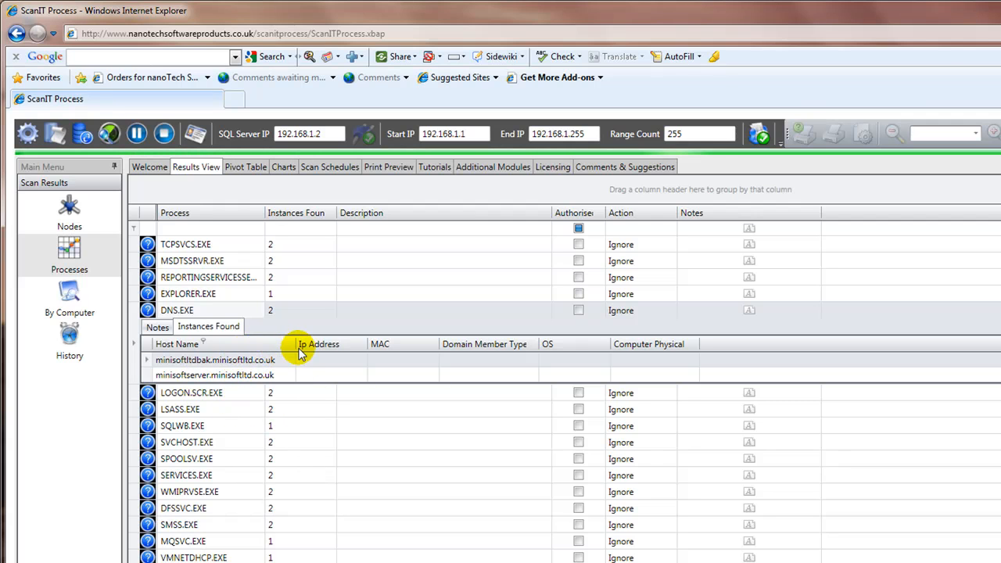
{"action": "left_click_drag", "start_coordinate": [296, 344], "coordinate": [297, 344]}
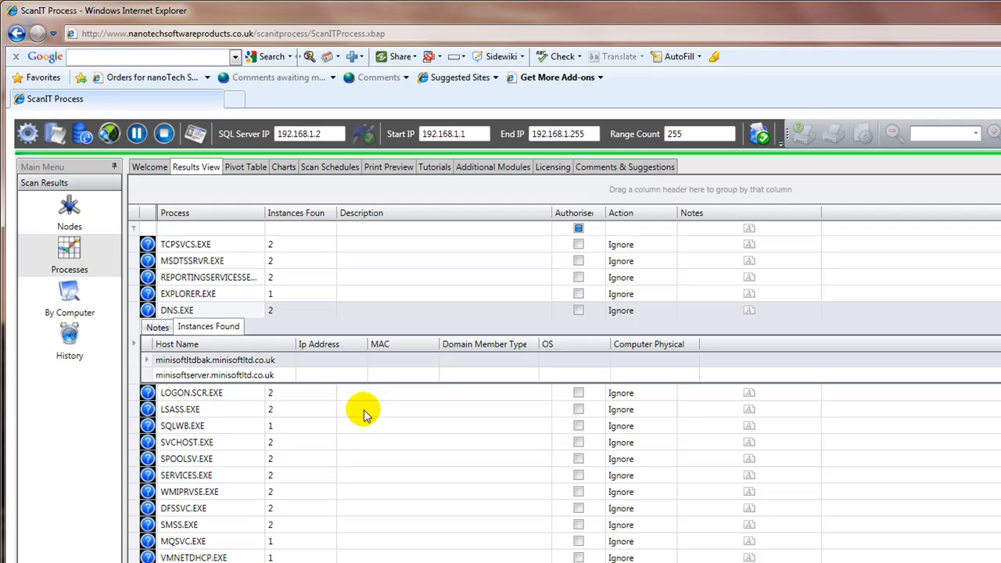
Show the computers on which LOGON.SCR.EXE was found
{"action": "left_click", "coordinate": [173, 393]}
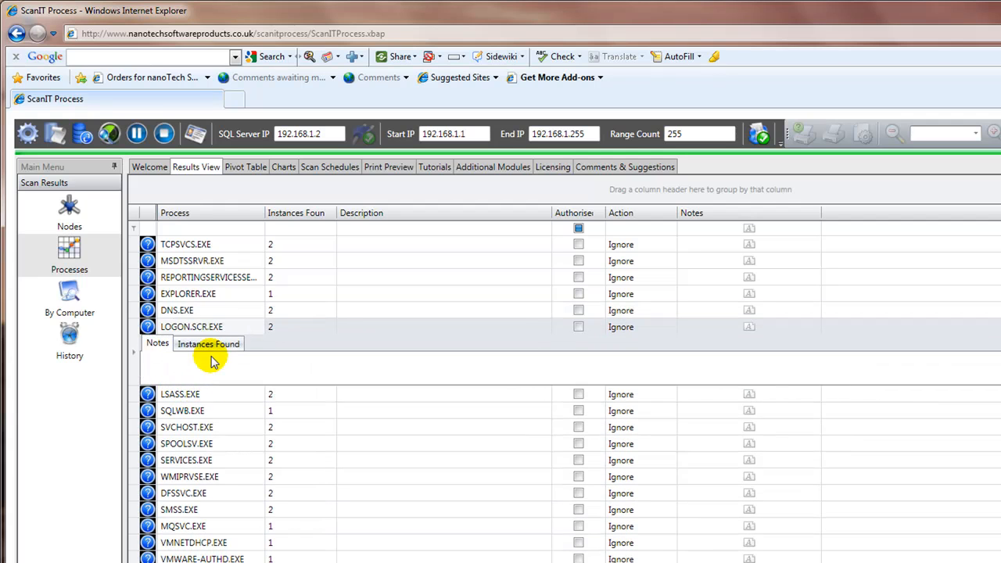
{"action": "left_click", "coordinate": [210, 346]}
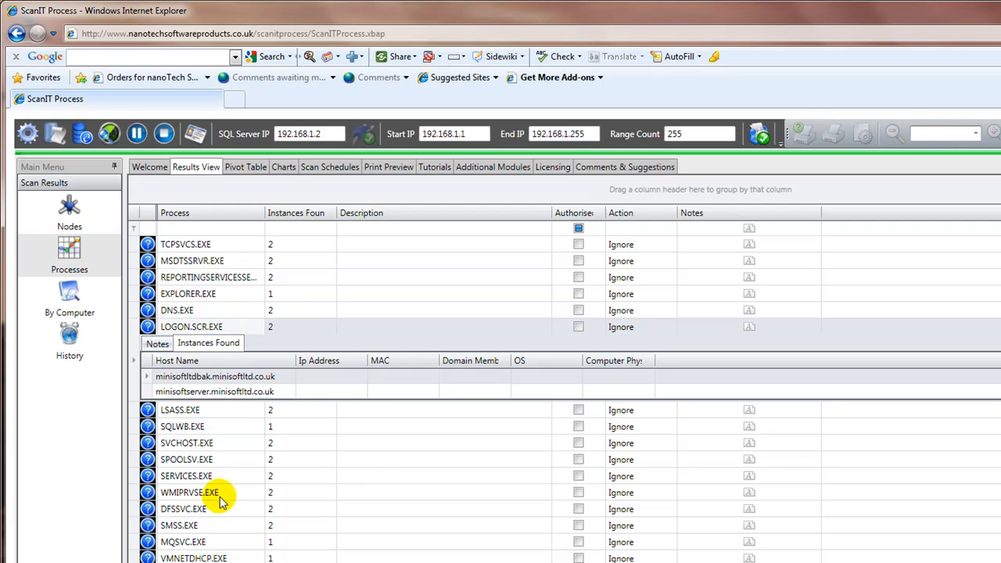
Look up DFSSVC.EXE and W3WP.EXE in the online process library, closing each information page after reading it
{"action": "left_click", "coordinate": [148, 508]}
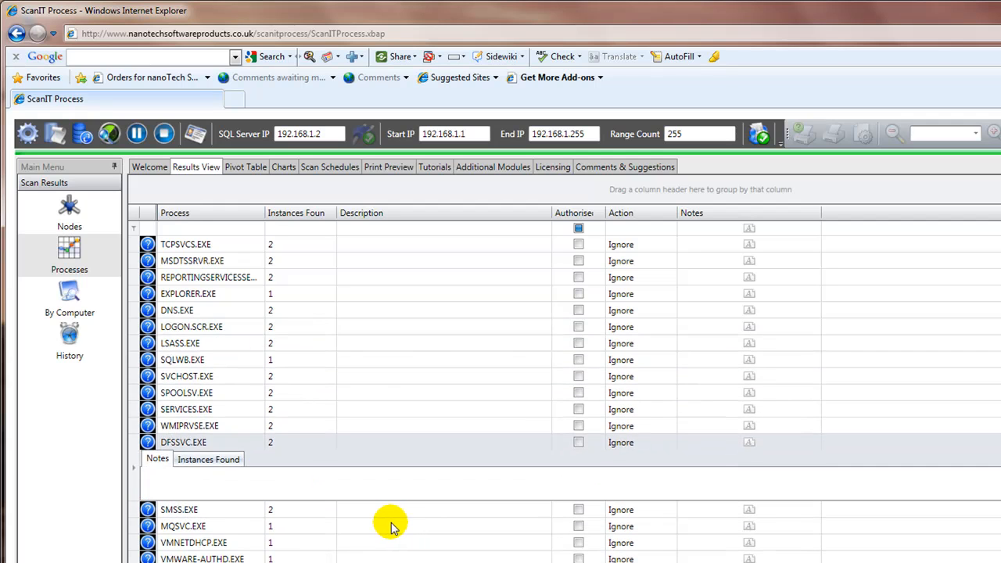
{"action": "left_click", "coordinate": [149, 444]}
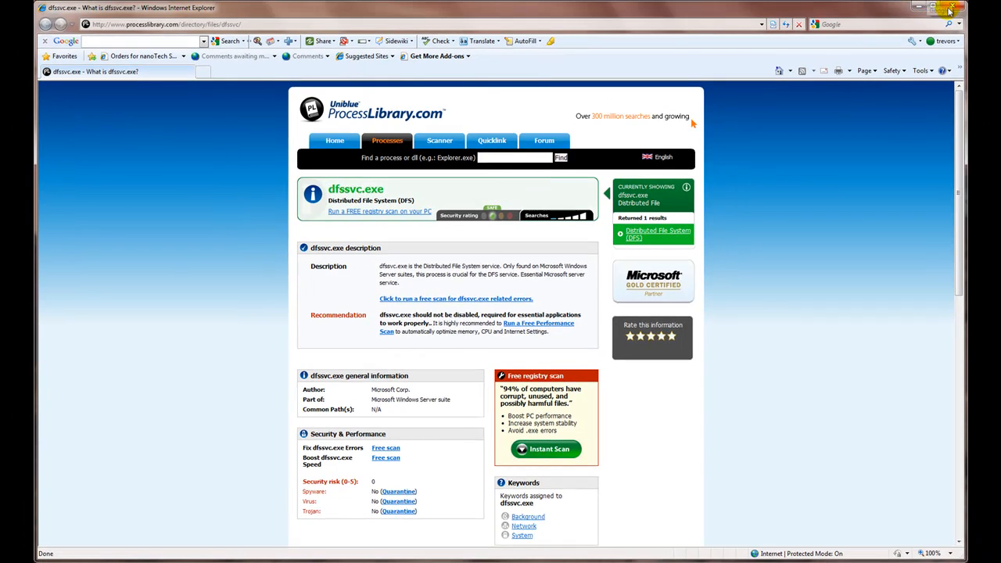
{"action": "left_click", "coordinate": [956, 8]}
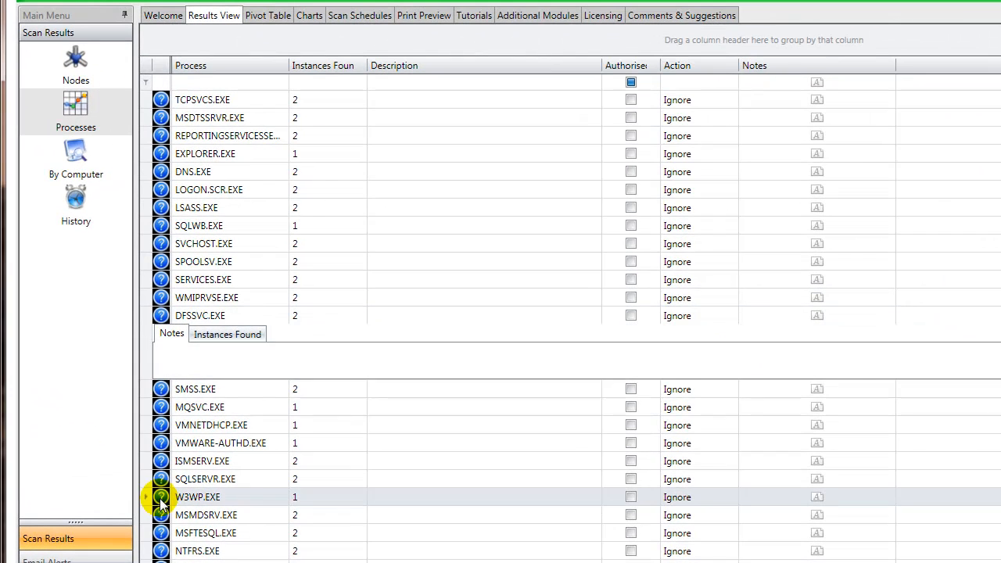
{"action": "left_click", "coordinate": [160, 500]}
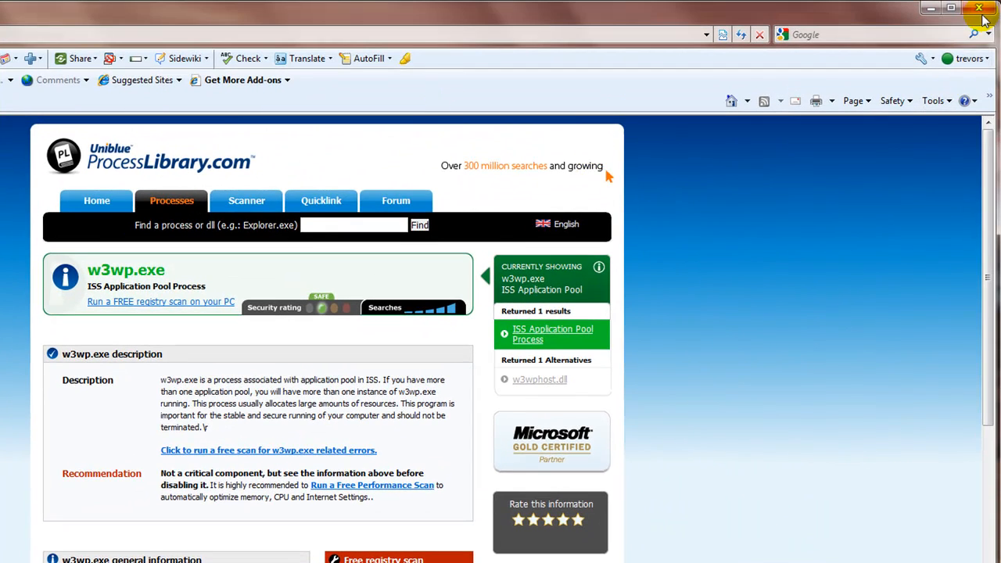
{"action": "left_click", "coordinate": [981, 12]}
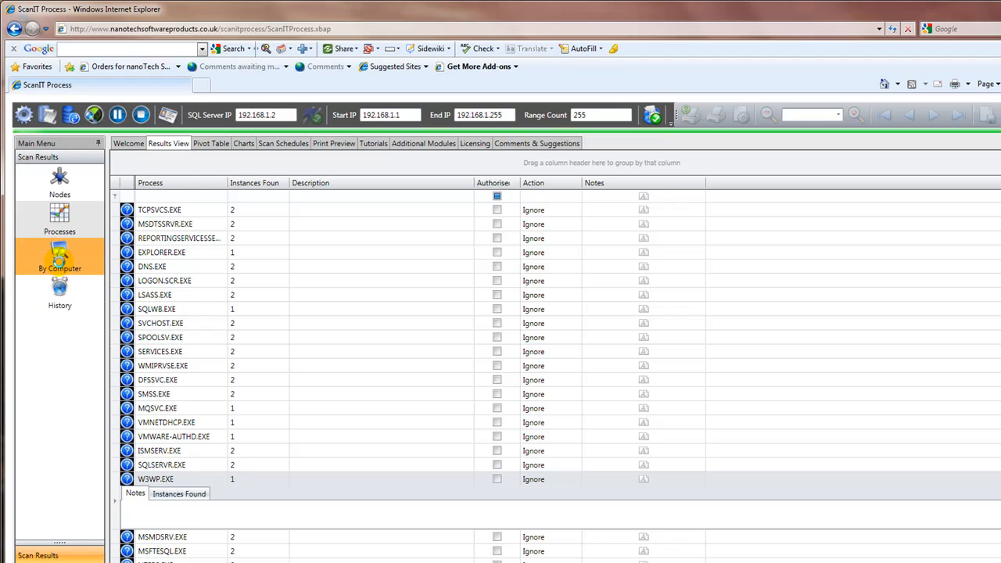
List the processes by computer, collapse the host groups, and check the processes under minisoftserver.minisoftltd.co.uk
{"action": "left_click", "coordinate": [62, 268]}
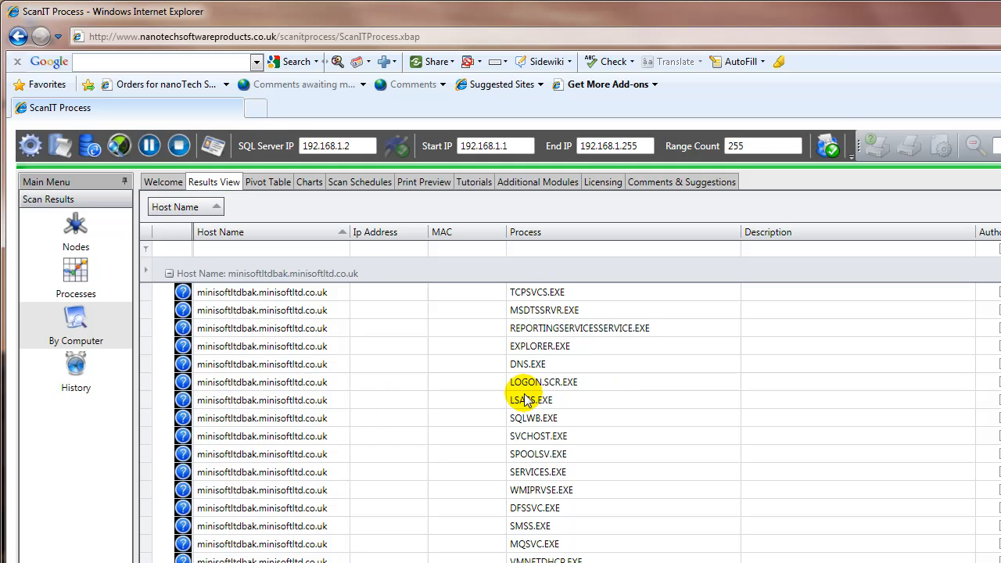
{"action": "right_click", "coordinate": [330, 207]}
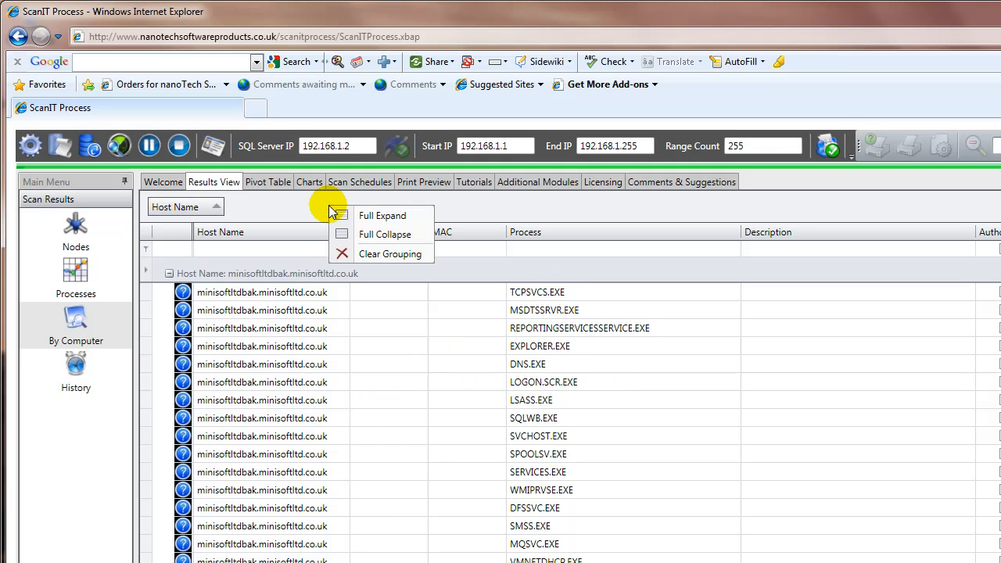
{"action": "left_click", "coordinate": [389, 236]}
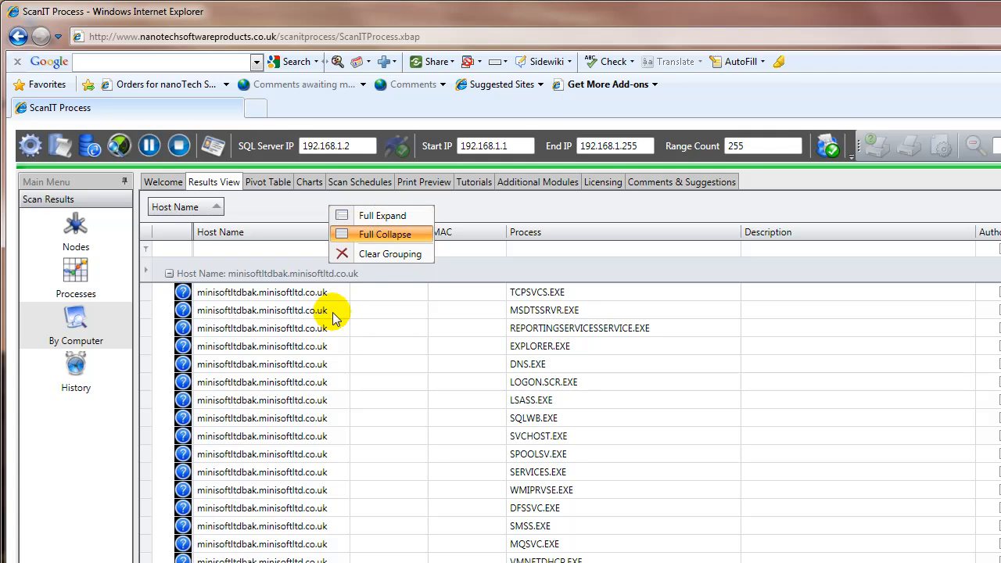
{"action": "left_click", "coordinate": [169, 274]}
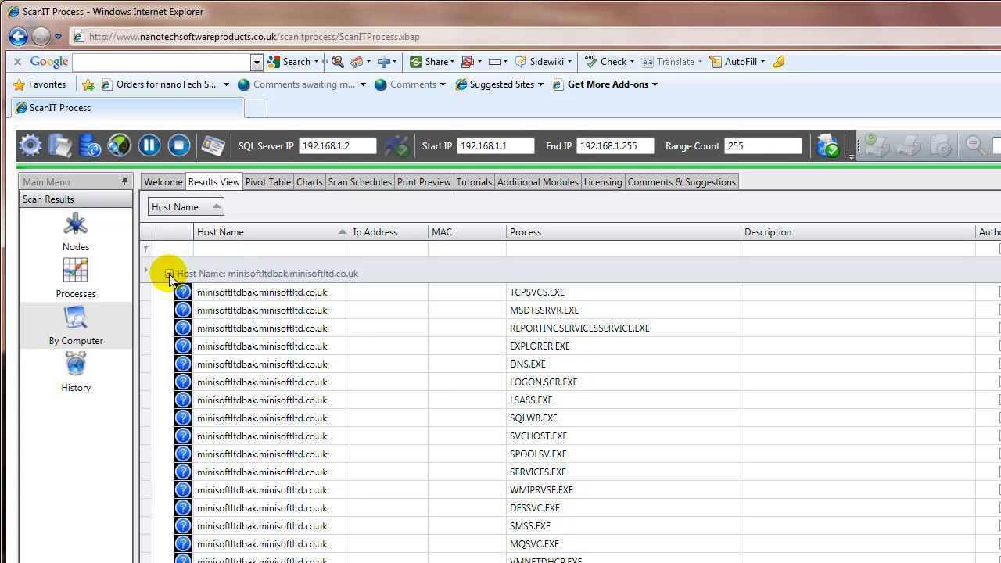
{"action": "left_click", "coordinate": [169, 273]}
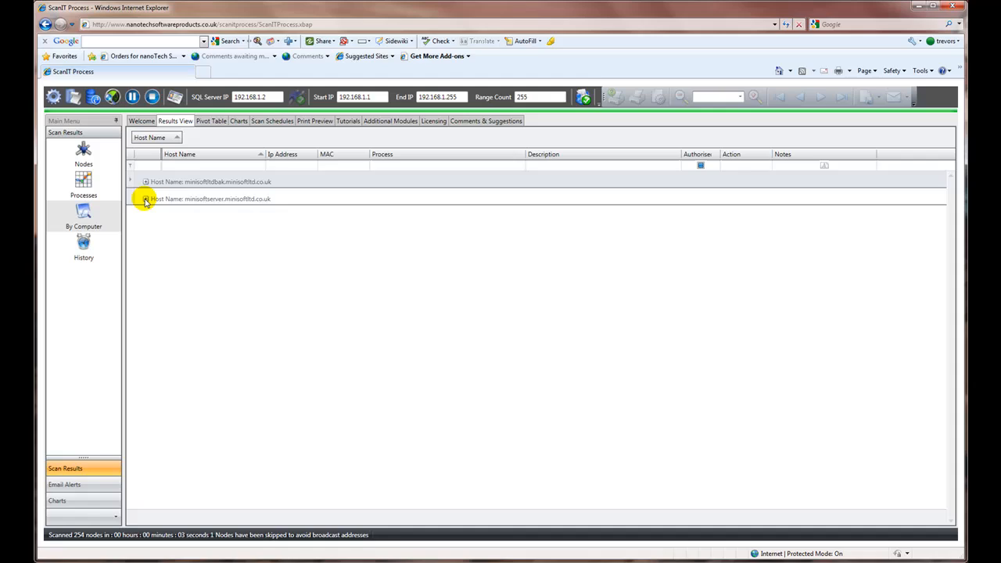
{"action": "left_click", "coordinate": [145, 199]}
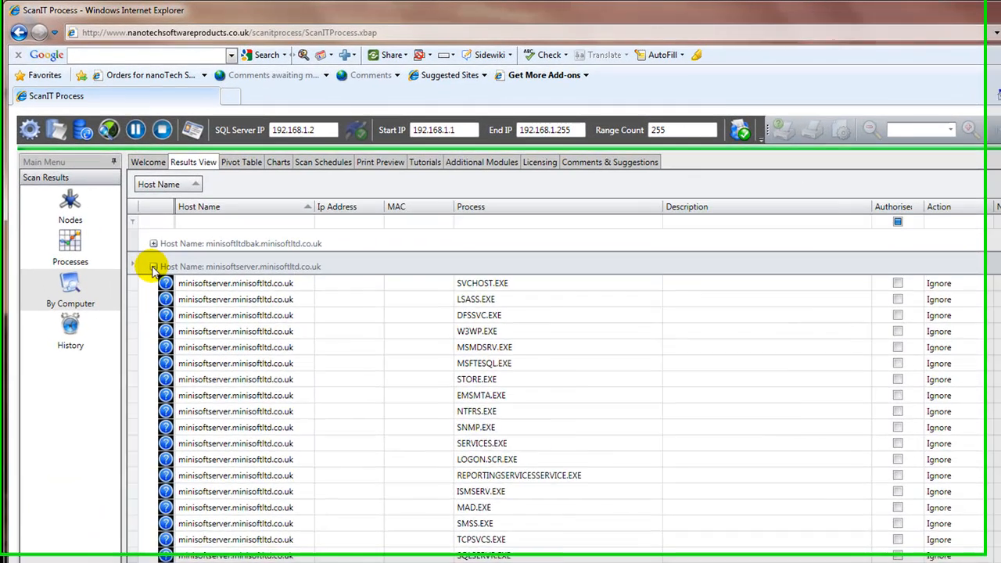
{"action": "left_click", "coordinate": [154, 267]}
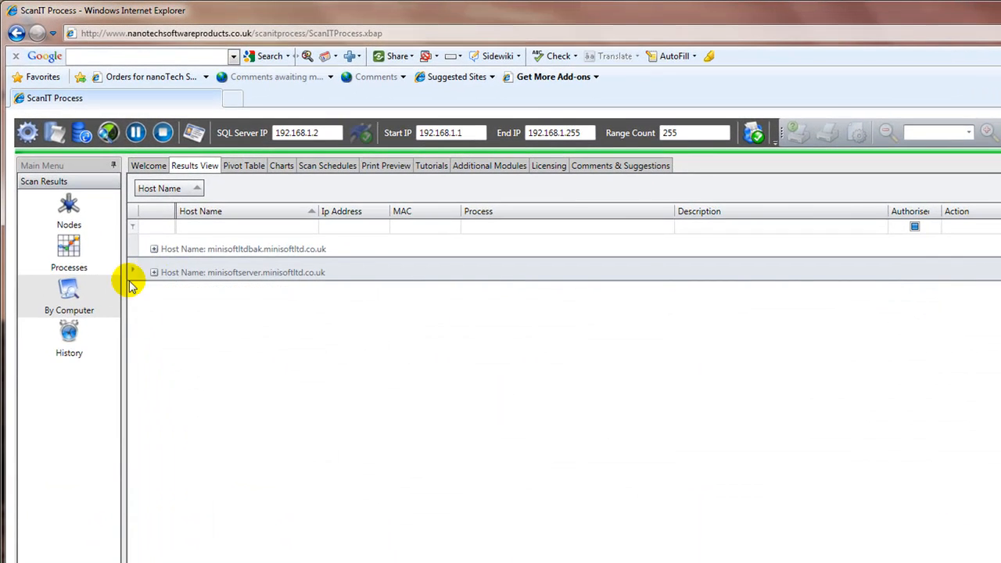
Open the scan history and return to the process list
{"action": "left_click", "coordinate": [69, 338]}
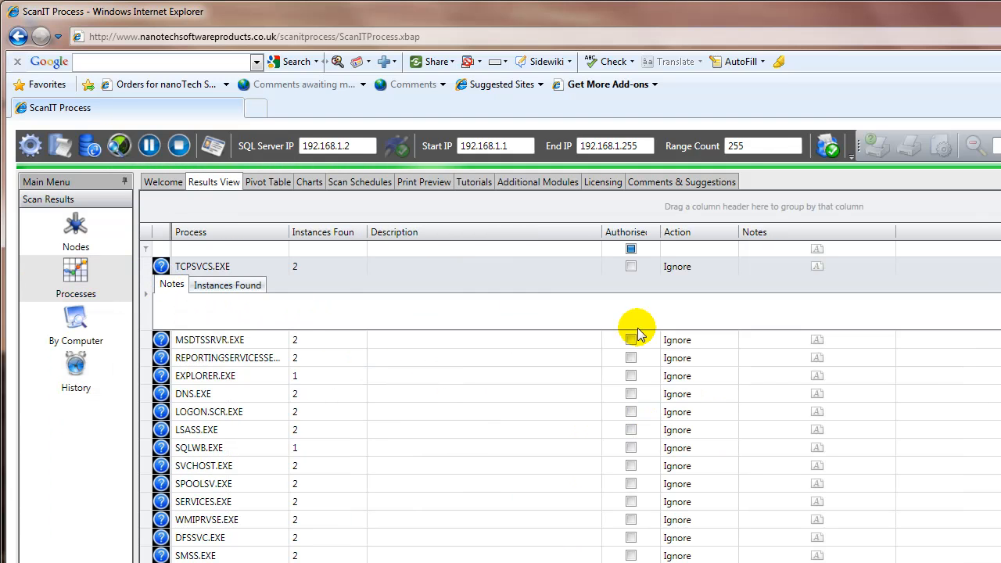
{"action": "scroll", "coordinate": [482, 433], "scroll_direction": "down", "scroll_amount": 1}
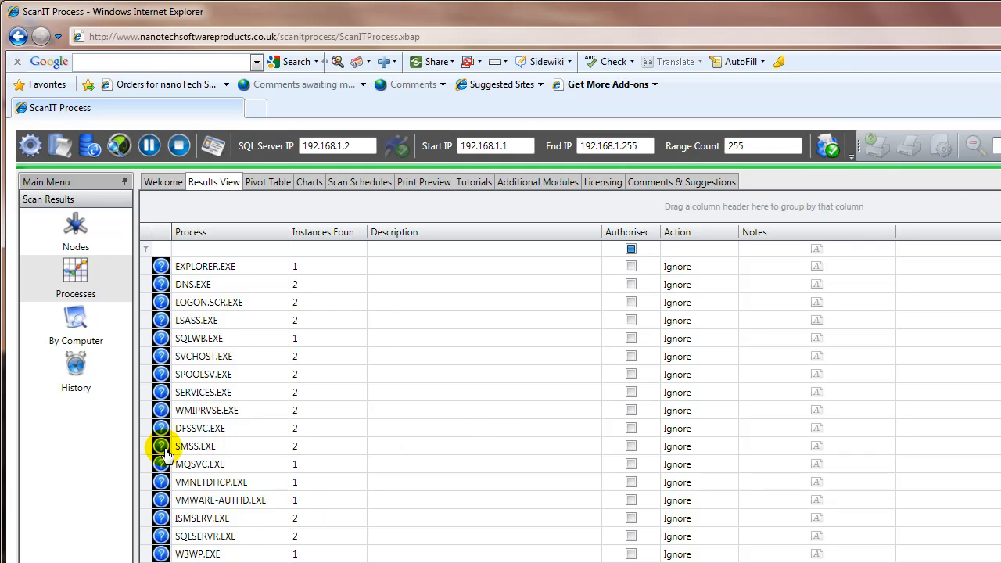
Mark SMSS.EXE as authorised and clear the mark again, then review its action options and choose Ignore
{"action": "left_click", "coordinate": [631, 446]}
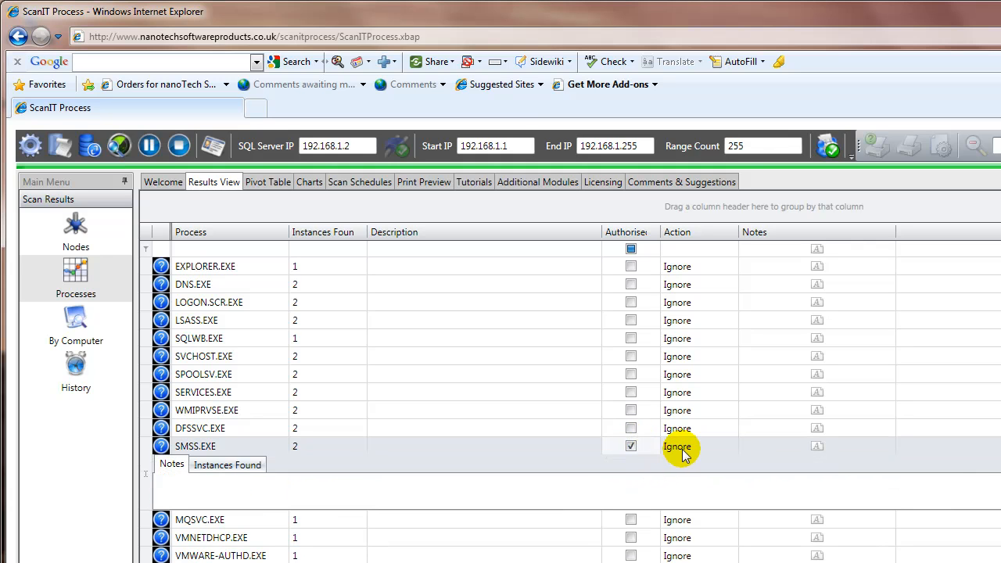
{"action": "left_click", "coordinate": [632, 446]}
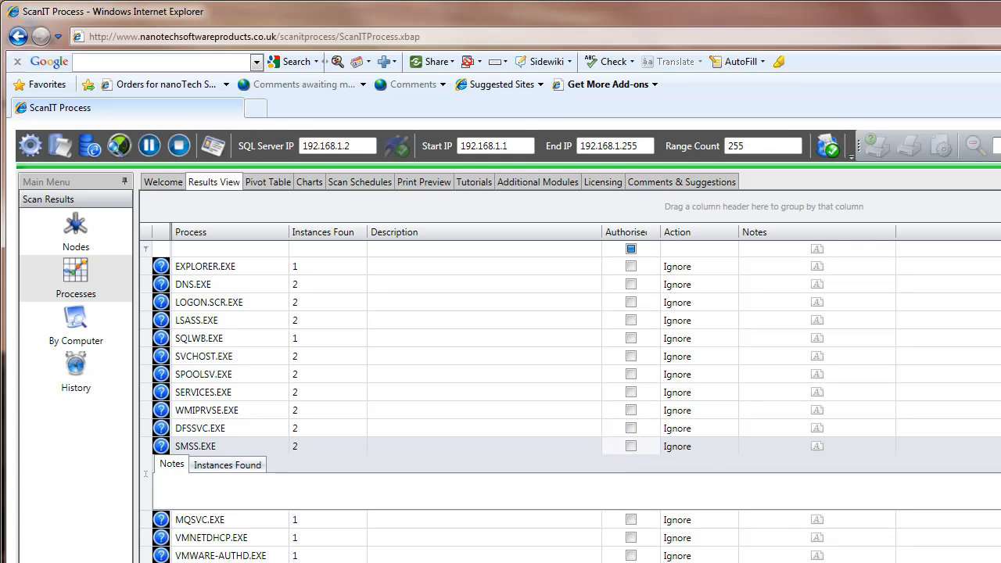
{"action": "left_click", "coordinate": [711, 450]}
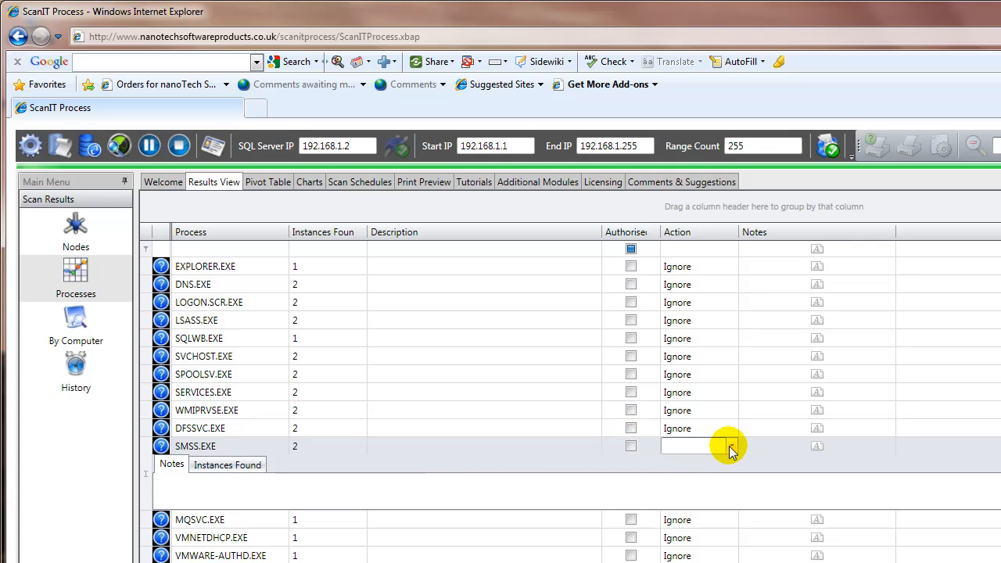
{"action": "left_click", "coordinate": [730, 447]}
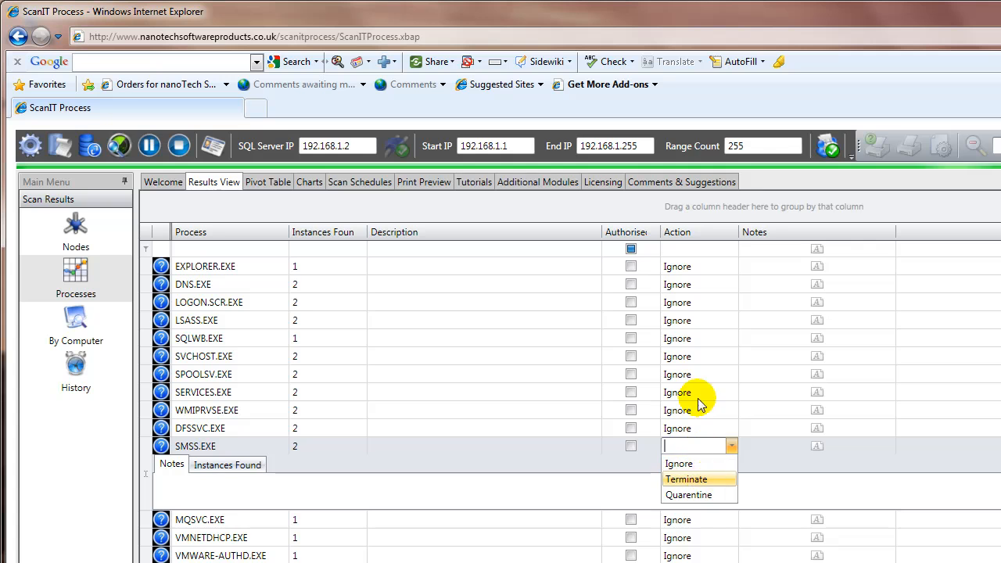
{"action": "left_click", "coordinate": [711, 463]}
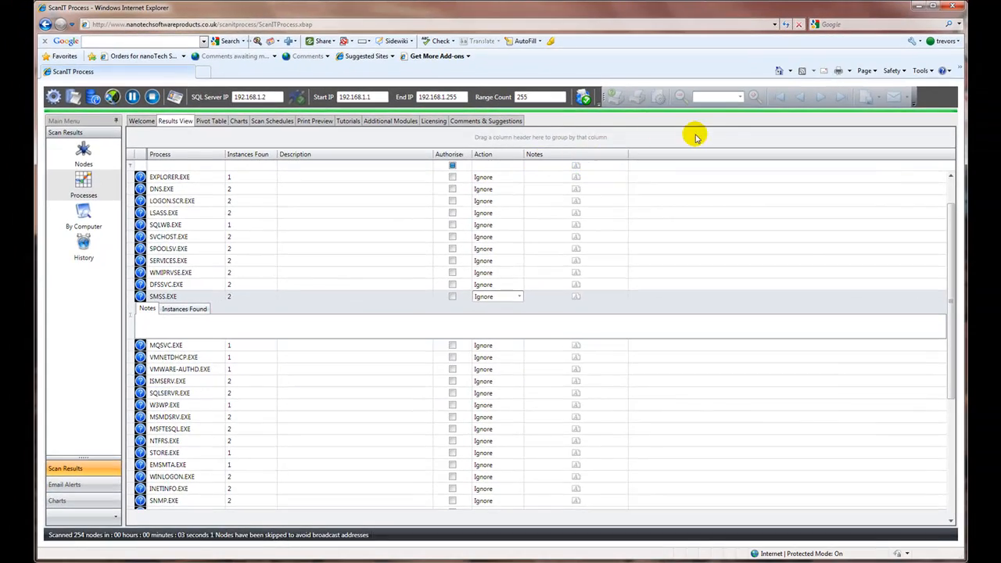
Mark all listed processes as authorised at once
{"action": "left_click", "coordinate": [585, 96]}
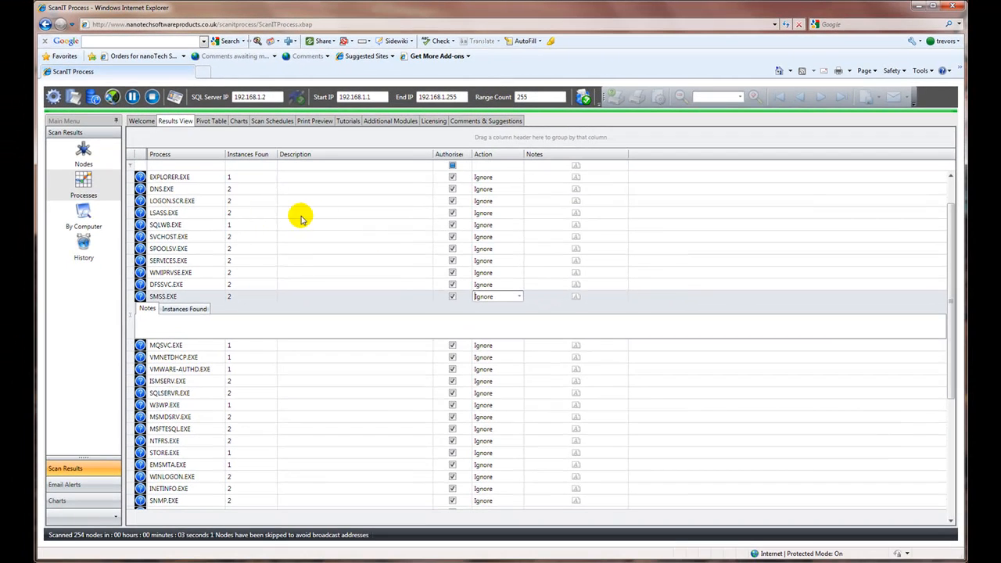
Remove the authorisation from LSASS.EXE and set its action to Terminate
{"action": "left_click", "coordinate": [337, 213]}
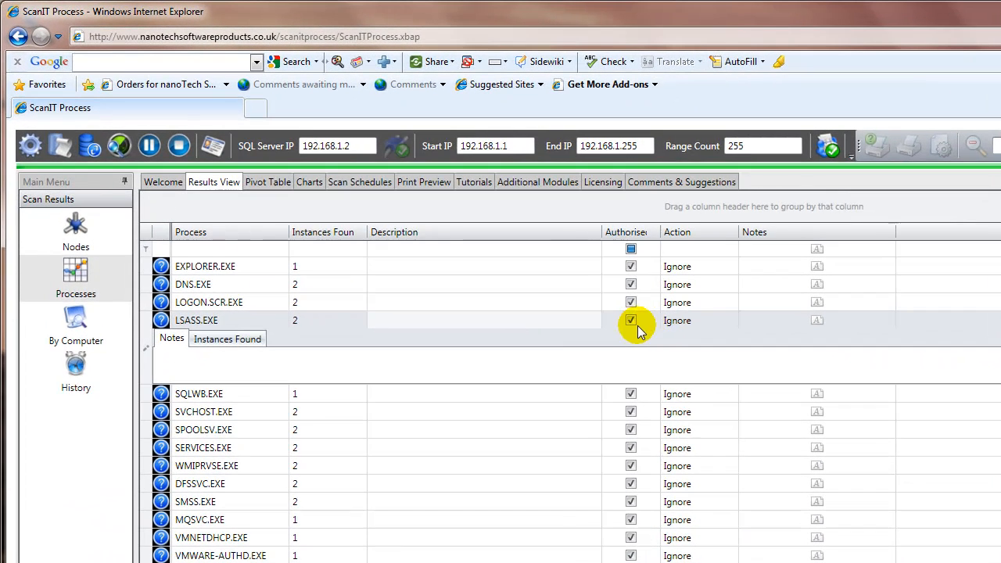
{"action": "left_click", "coordinate": [633, 322]}
{"action": "left_click", "coordinate": [711, 320]}
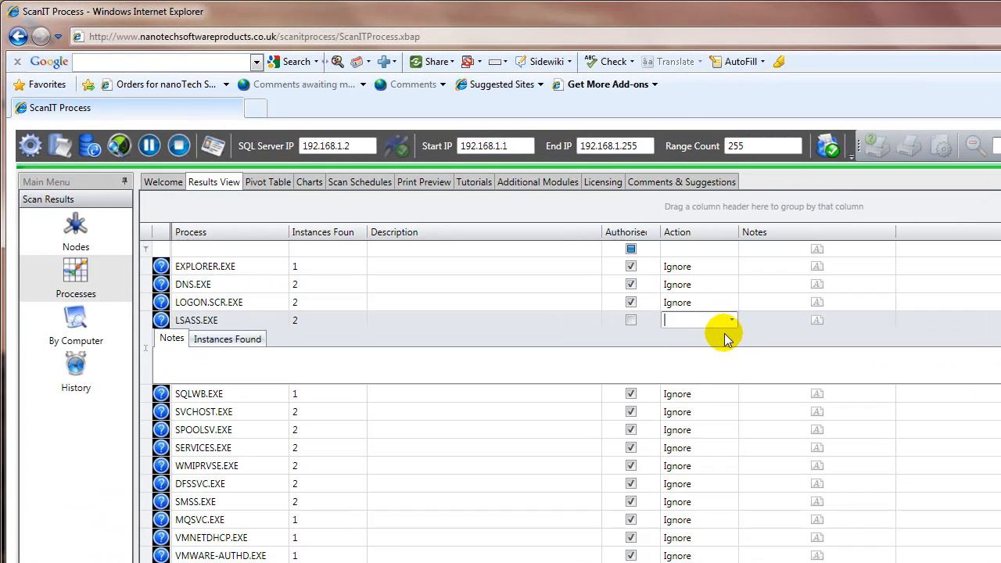
{"action": "left_click", "coordinate": [731, 321]}
{"action": "left_click", "coordinate": [704, 355]}
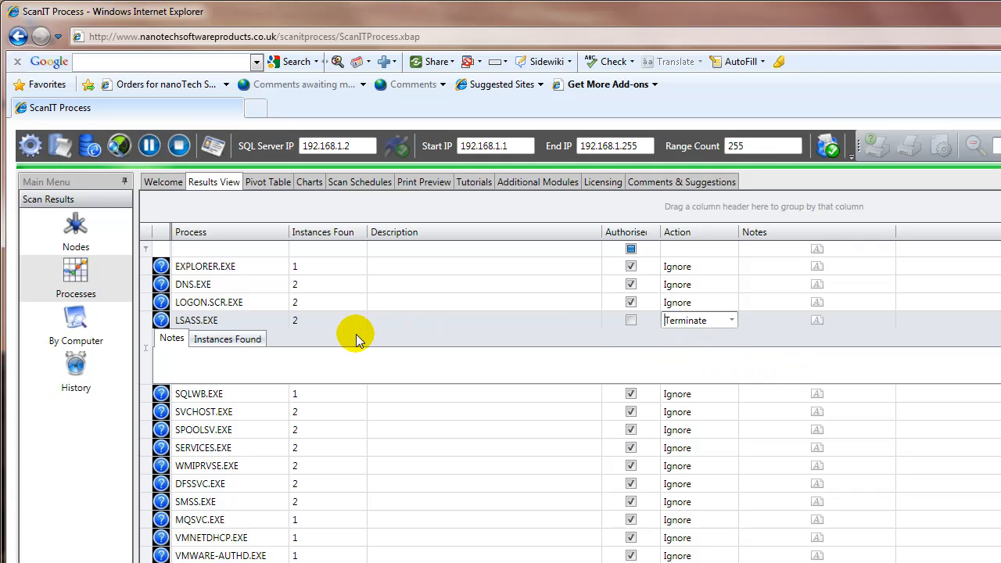
Restore the authorisation of LSASS.EXE in the process list and select the SQLWB.EXE entry
{"action": "left_click", "coordinate": [144, 396]}
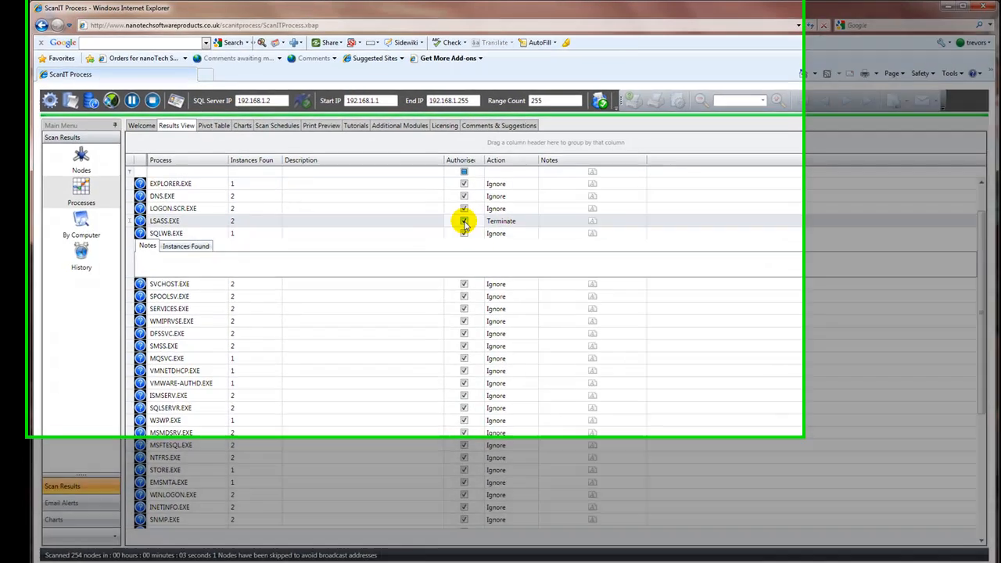
{"action": "left_click", "coordinate": [453, 212]}
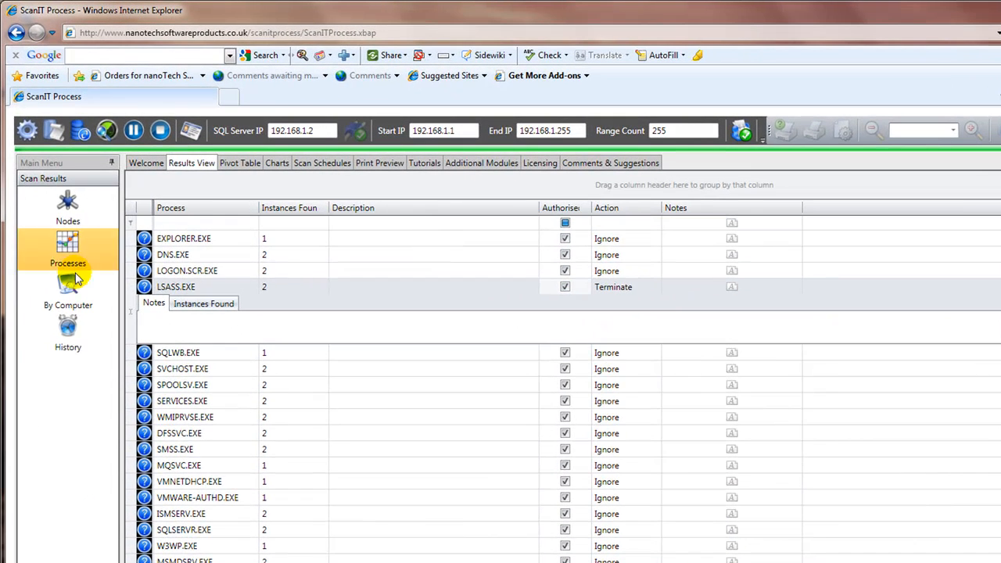
{"action": "left_click", "coordinate": [130, 354]}
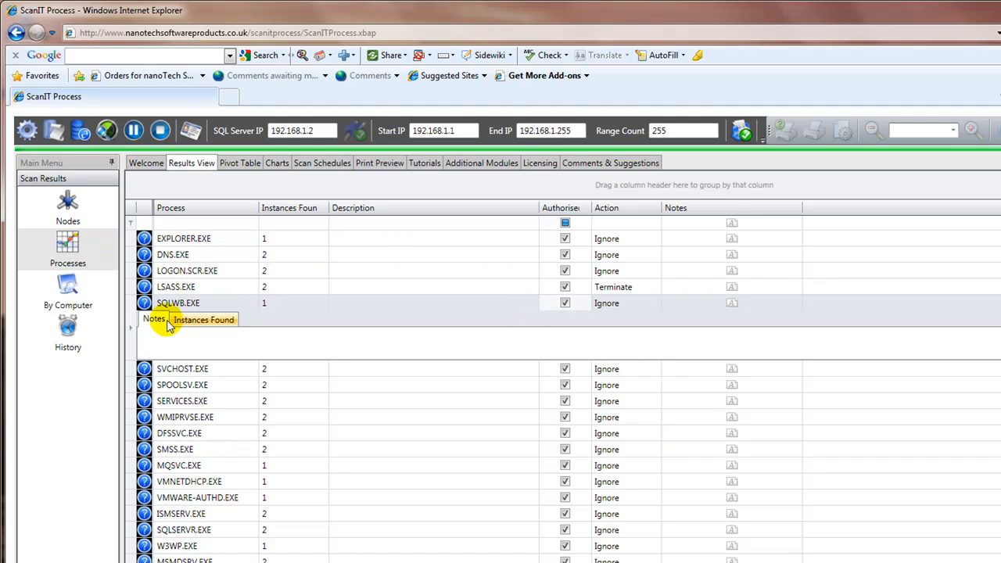
Show the scan results by computer and mark all processes listed there as authorised at once
{"action": "left_click", "coordinate": [69, 288]}
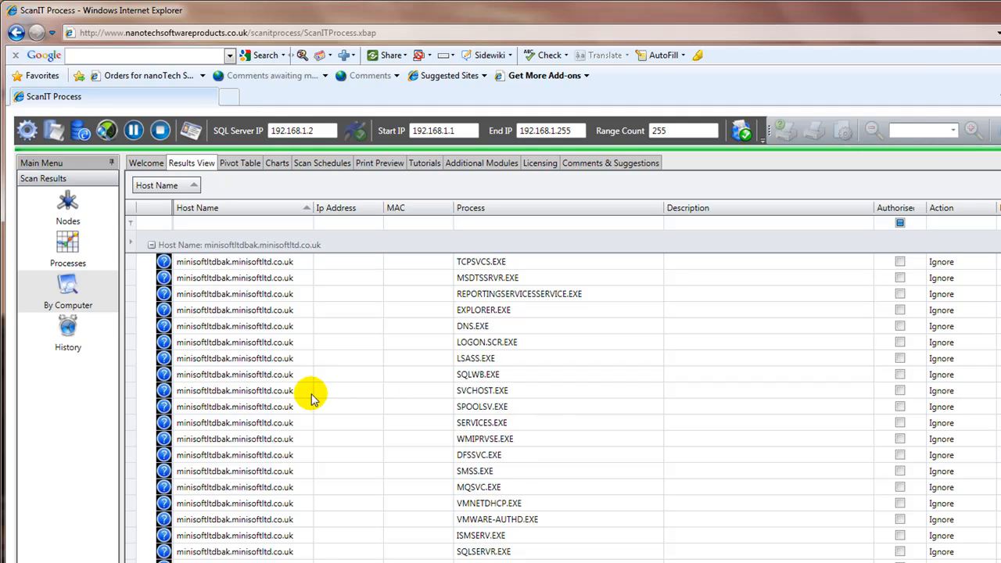
{"action": "left_click", "coordinate": [479, 391]}
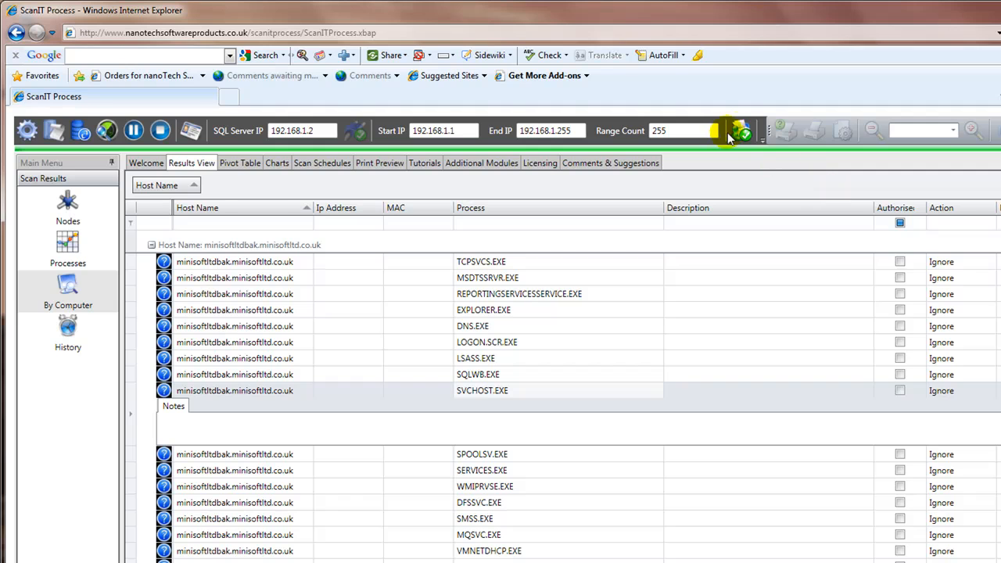
{"action": "left_click", "coordinate": [740, 135]}
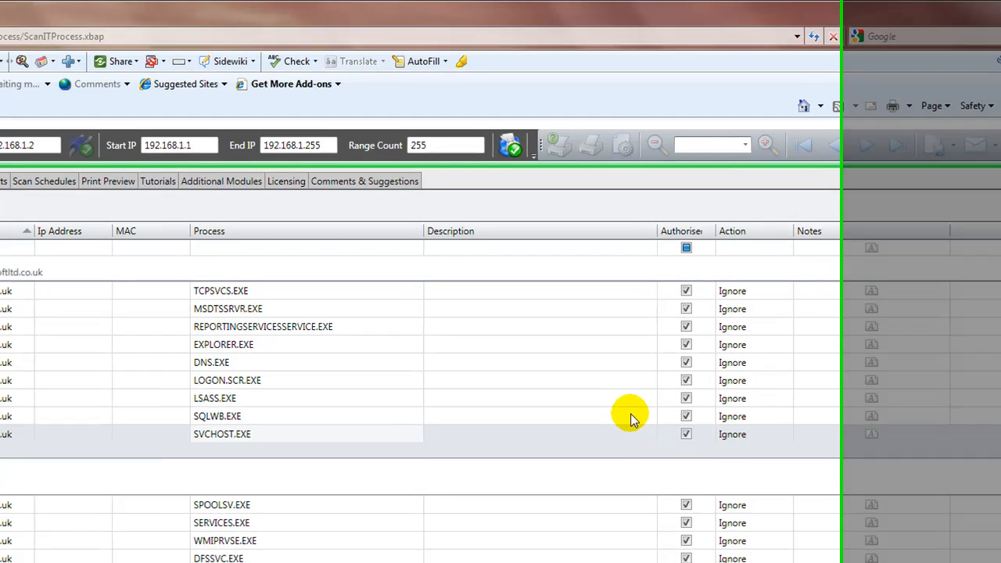
Remove the authorisation from SVCHOST.EXE on the listed computer, set its action to Terminate and review the action options
{"action": "left_click", "coordinate": [632, 417]}
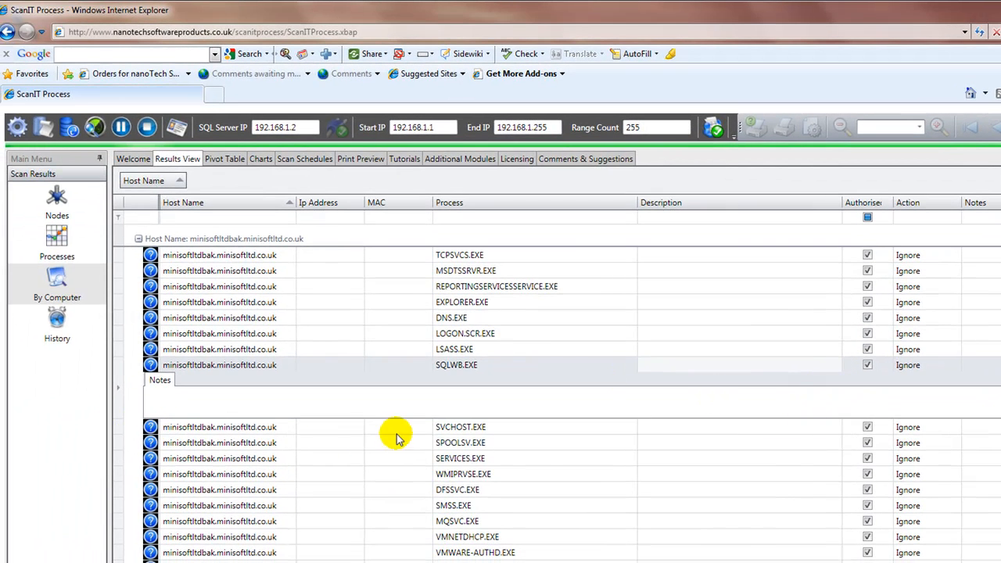
{"action": "left_click", "coordinate": [415, 429]}
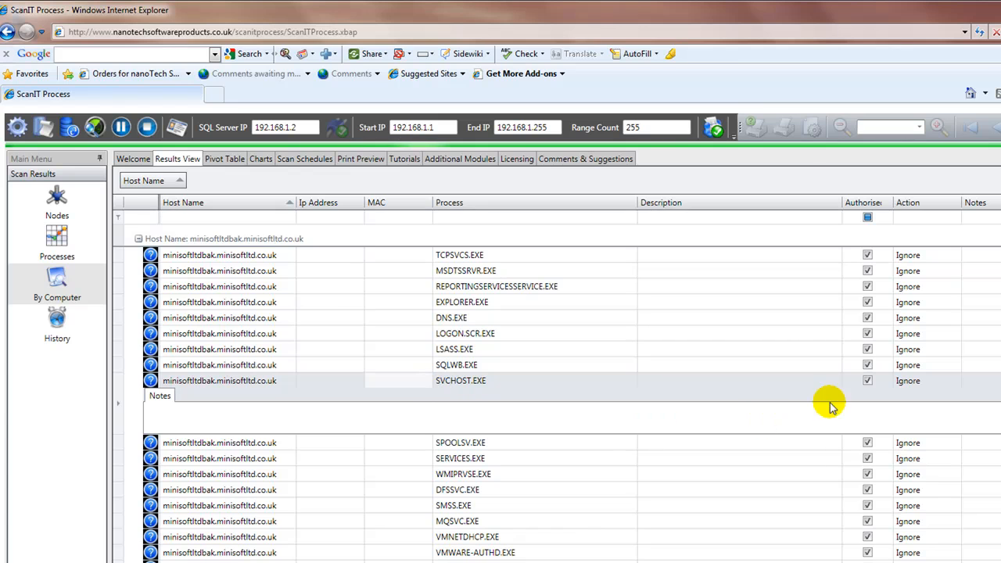
{"action": "left_click", "coordinate": [867, 383]}
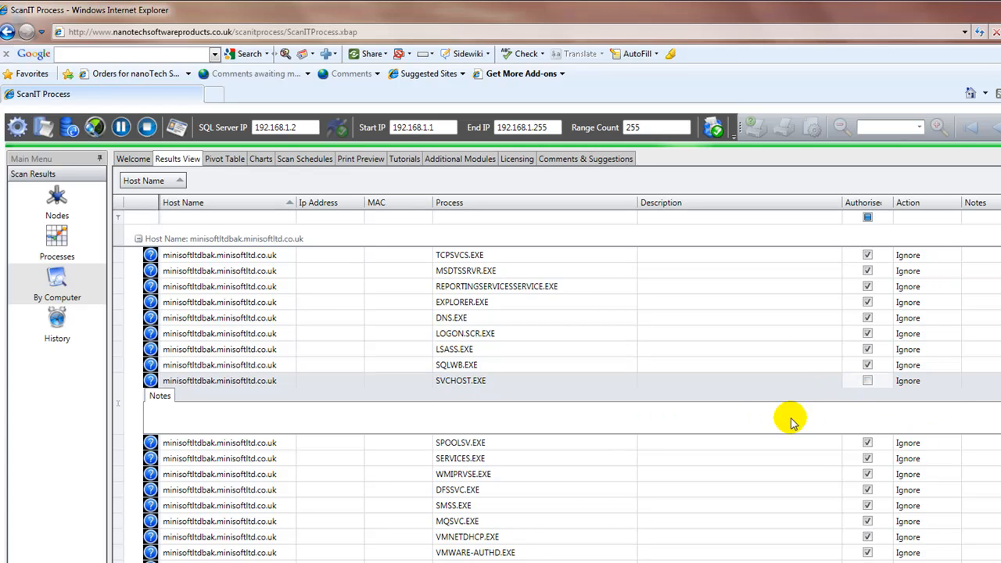
{"action": "left_click", "coordinate": [949, 386]}
{"action": "left_click", "coordinate": [957, 384]}
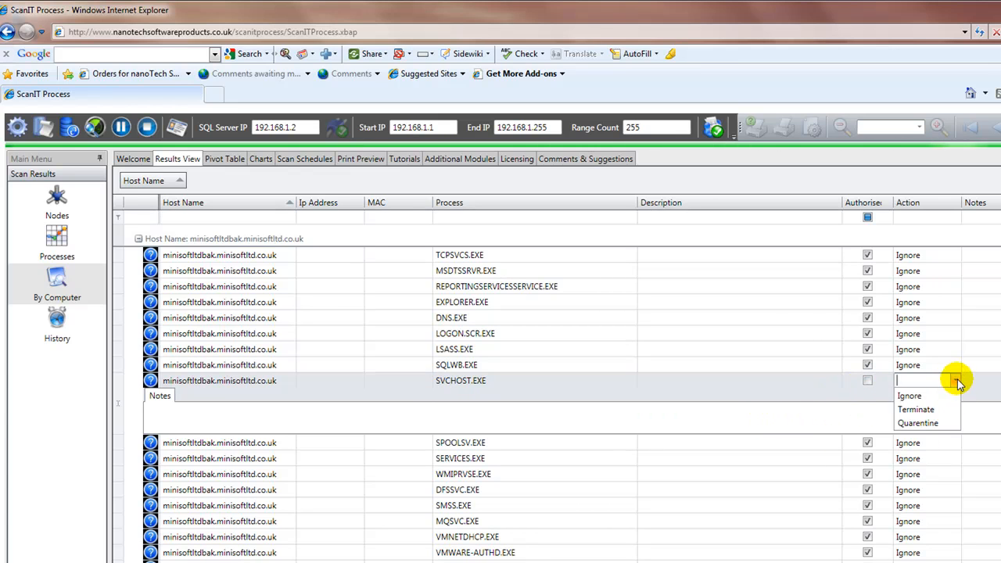
{"action": "left_click", "coordinate": [918, 405]}
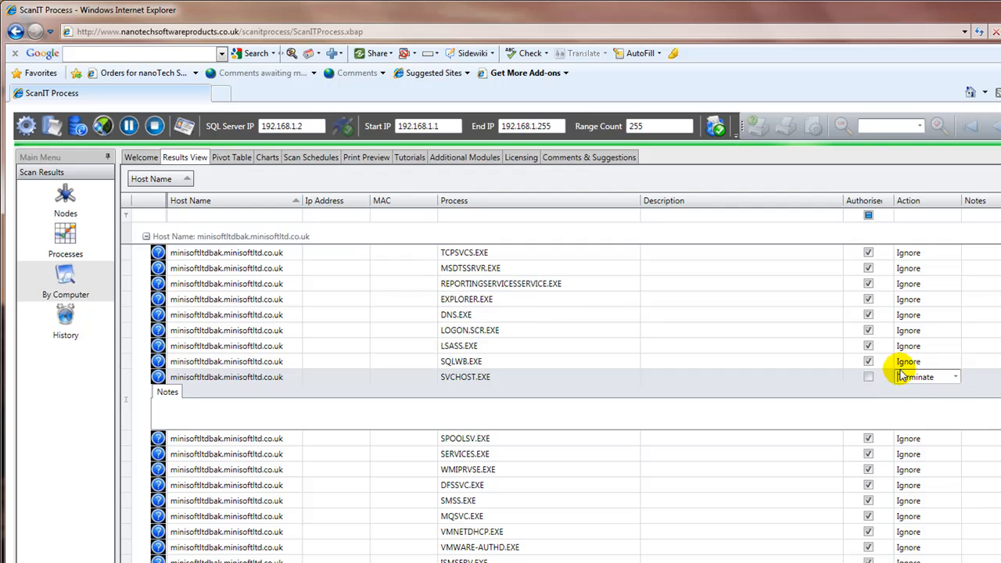
{"action": "left_click", "coordinate": [959, 379]}
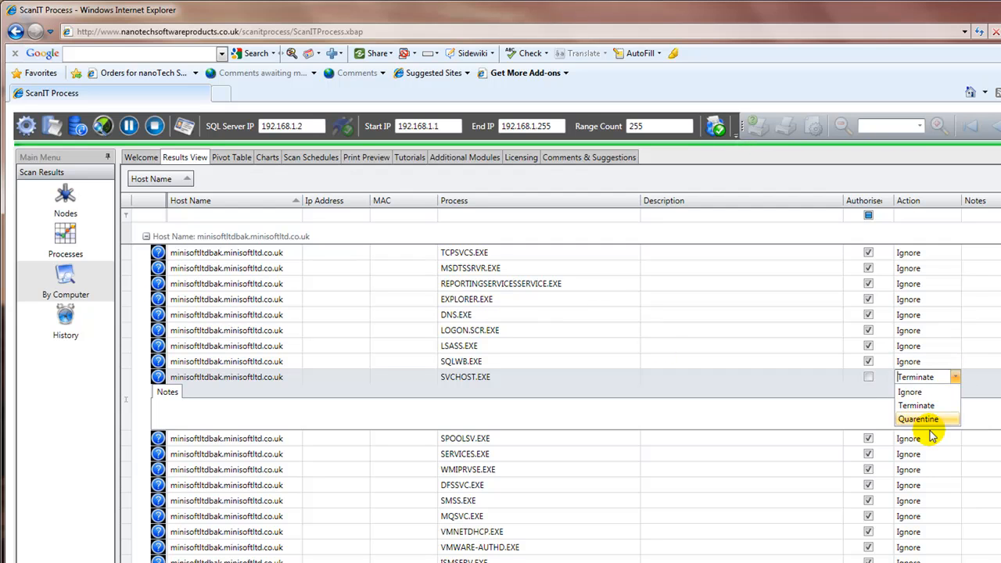
{"action": "left_click", "coordinate": [958, 380]}
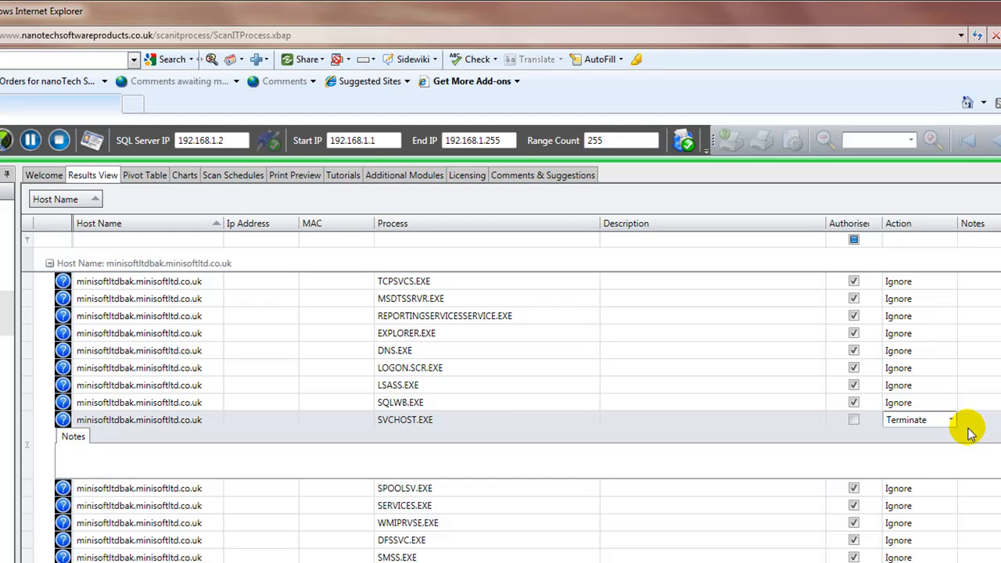
Mark SVCHOST.EXE on the listed computer as authorised and set its action to Ignore
{"action": "left_click", "coordinate": [854, 420]}
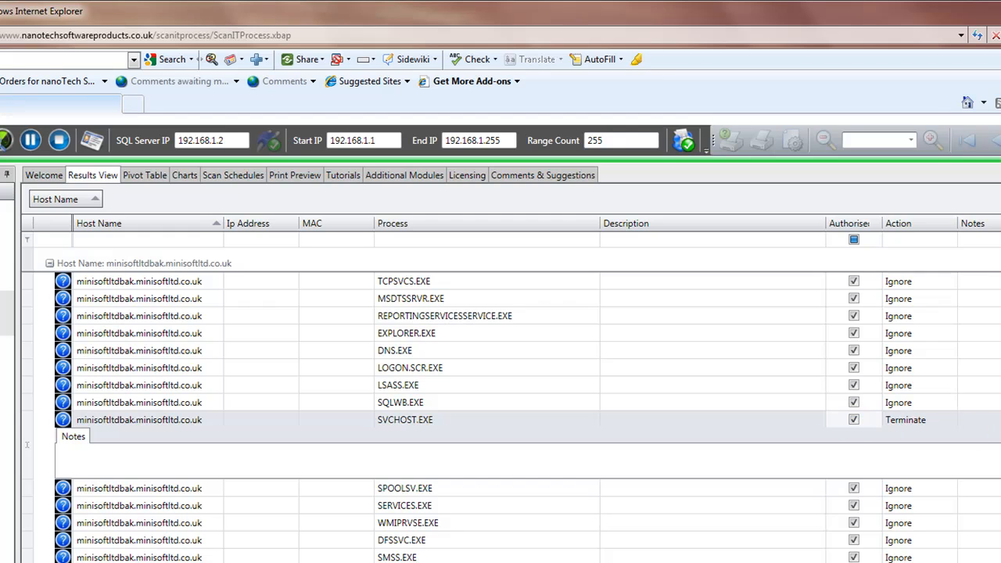
{"action": "left_click", "coordinate": [940, 422]}
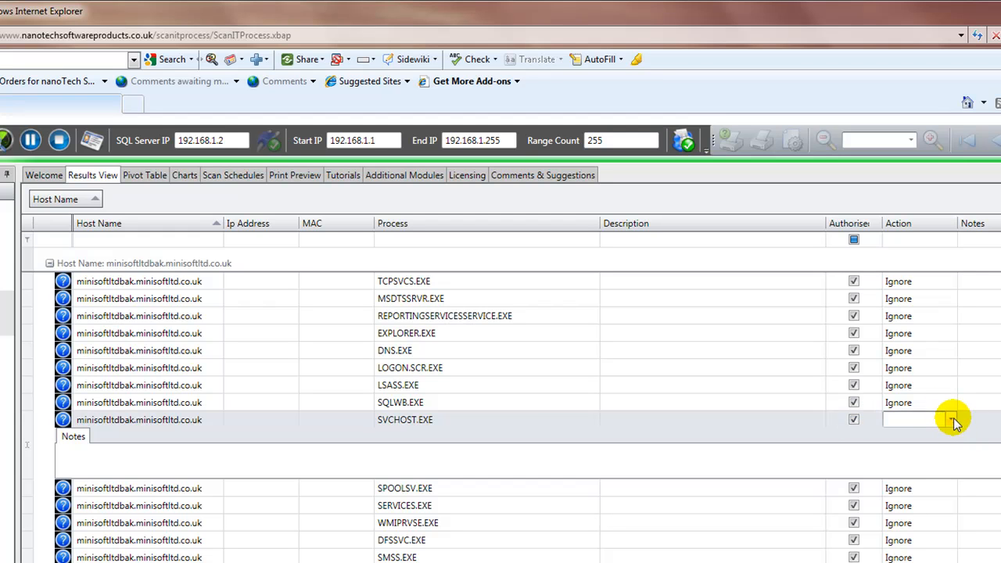
{"action": "left_click", "coordinate": [949, 420]}
{"action": "left_click", "coordinate": [916, 443]}
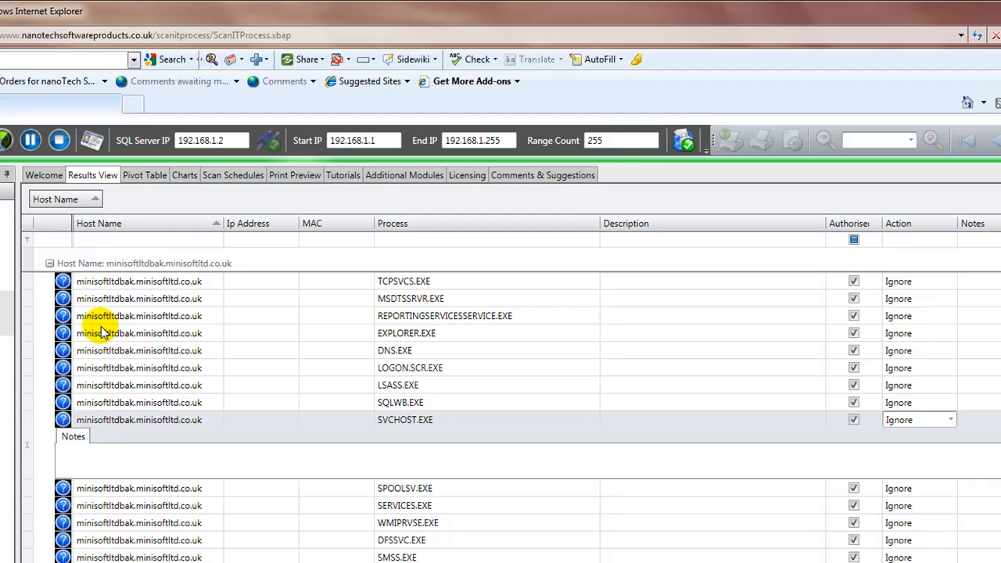